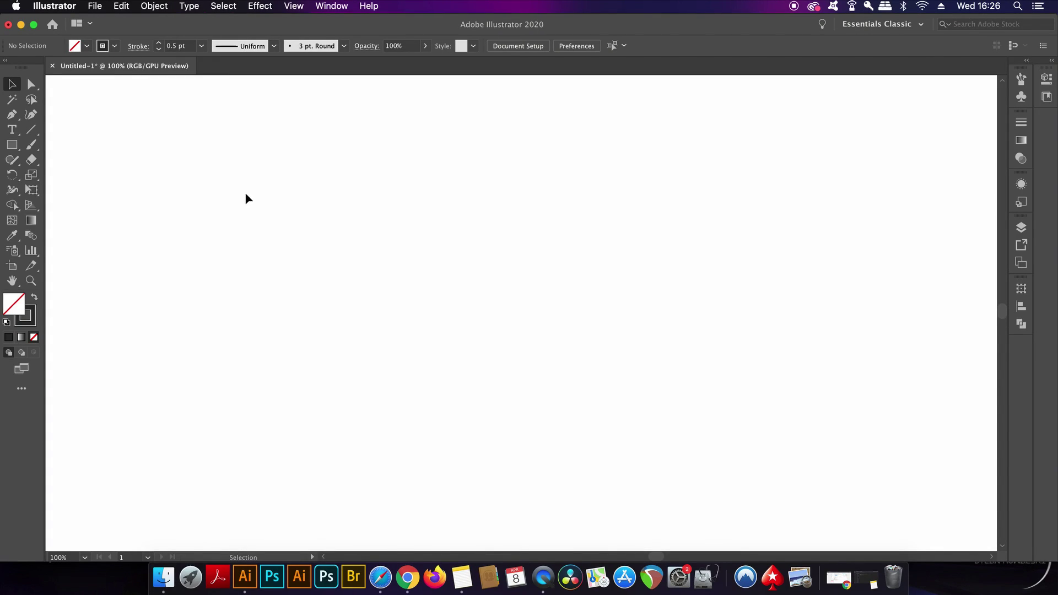
# Step: Draw a square rectangle about 517.75 px on each side on the blank artboard
pyautogui.press('m')
pyautogui.moveTo(266, 102); pyautogui.dragTo(669, 454)
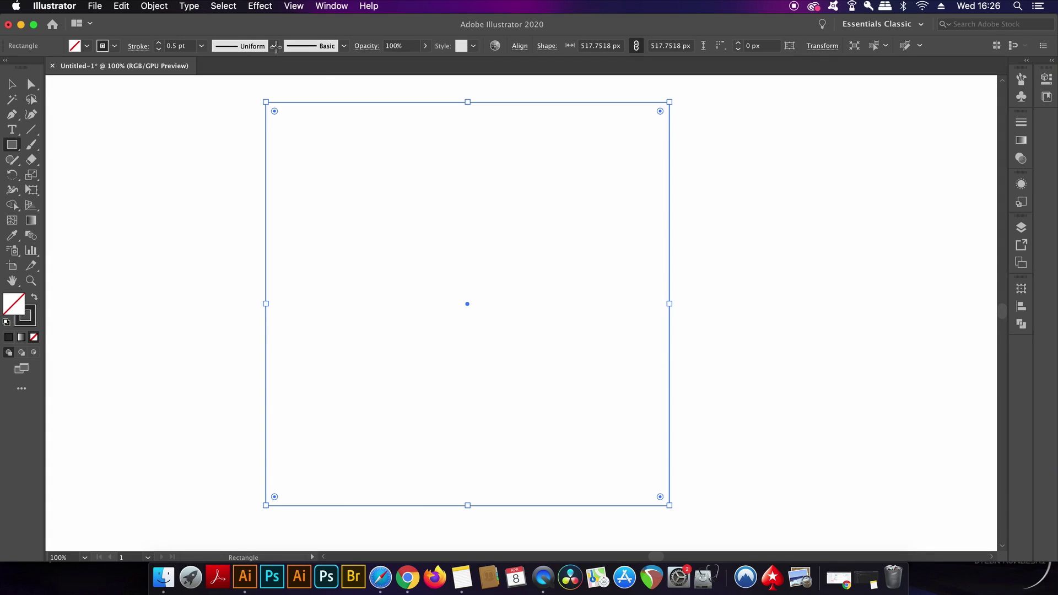
pyautogui.click(155, 6)
# Step: Split the square into 50 rows and 50 columns with Split Into Grid, previewing the result
pyautogui.moveTo(210, 293)
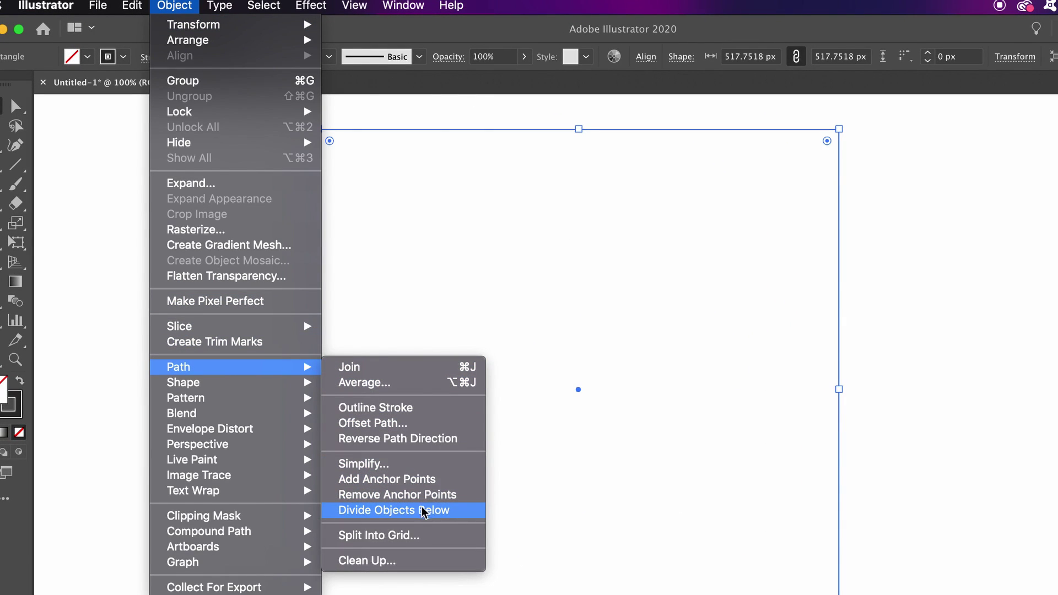
pyautogui.click(451, 536)
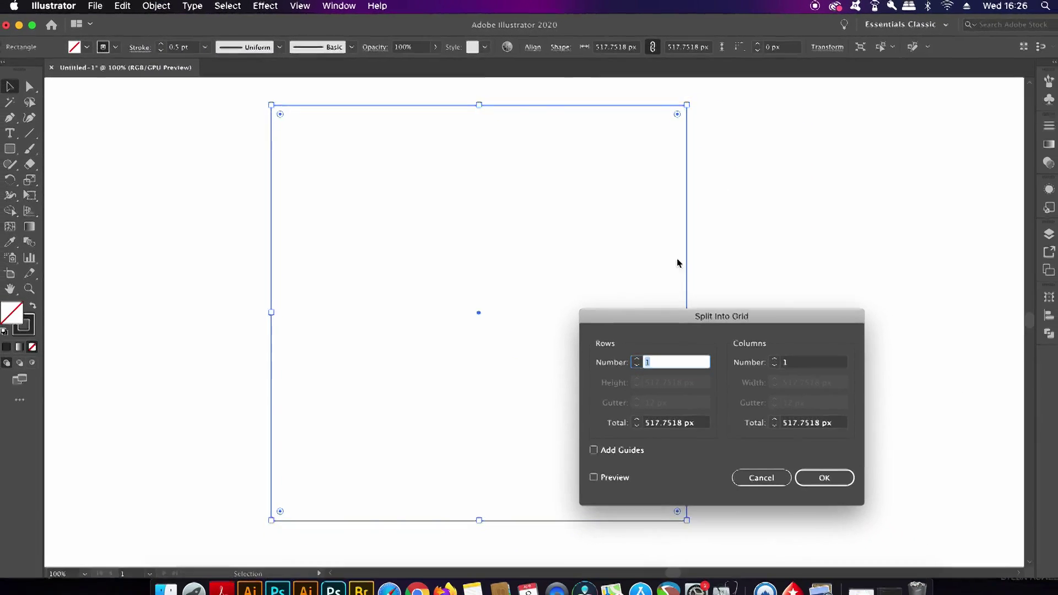
pyautogui.moveTo(668, 307); pyautogui.dragTo(779, 112)
pyautogui.click(725, 265)
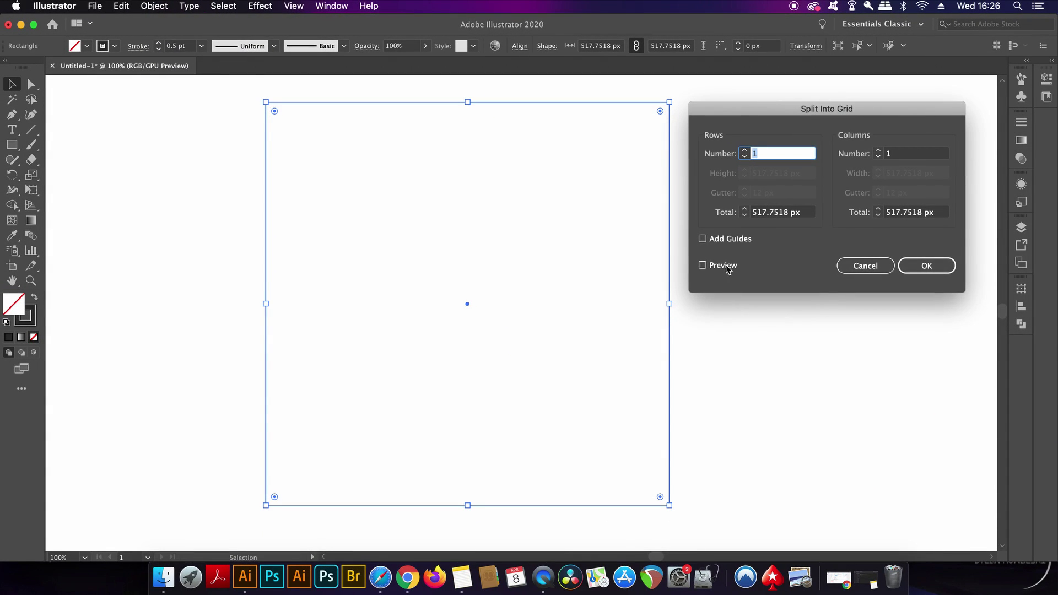
pyautogui.click(766, 154)
pyautogui.click(744, 155)
pyautogui.write('50')
pyautogui.click(877, 154)
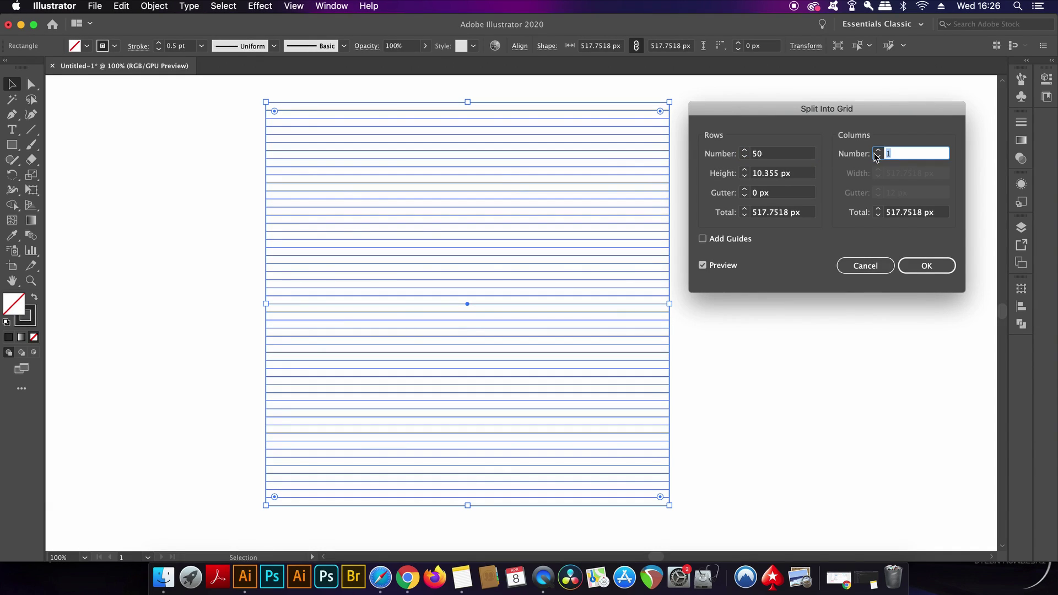
pyautogui.write('50')
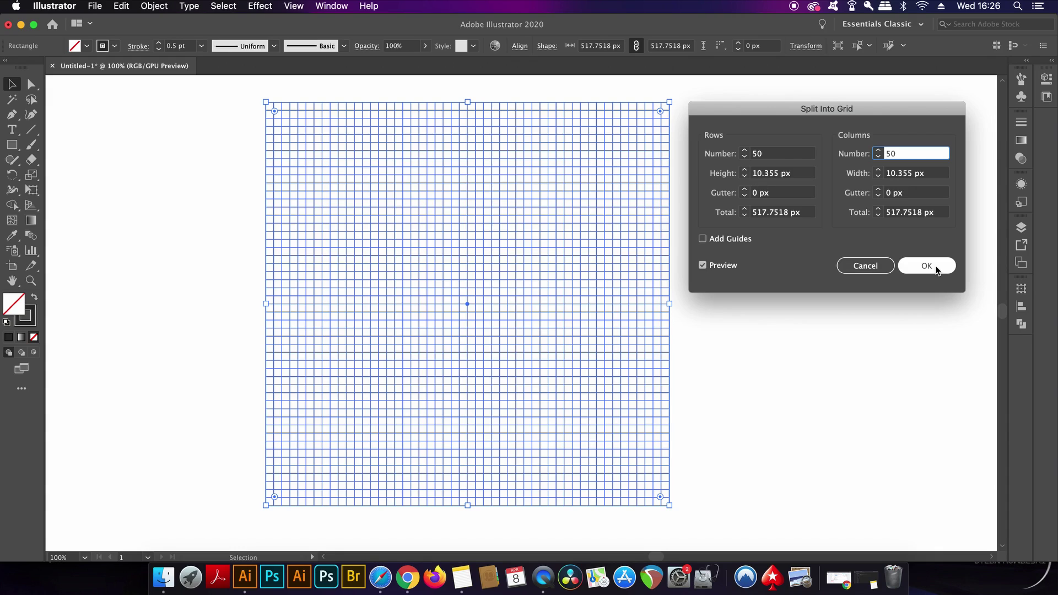
pyautogui.click(927, 265)
# Step: Give all the grid cells a 0.25 pt stroke weight
pyautogui.click(810, 267)
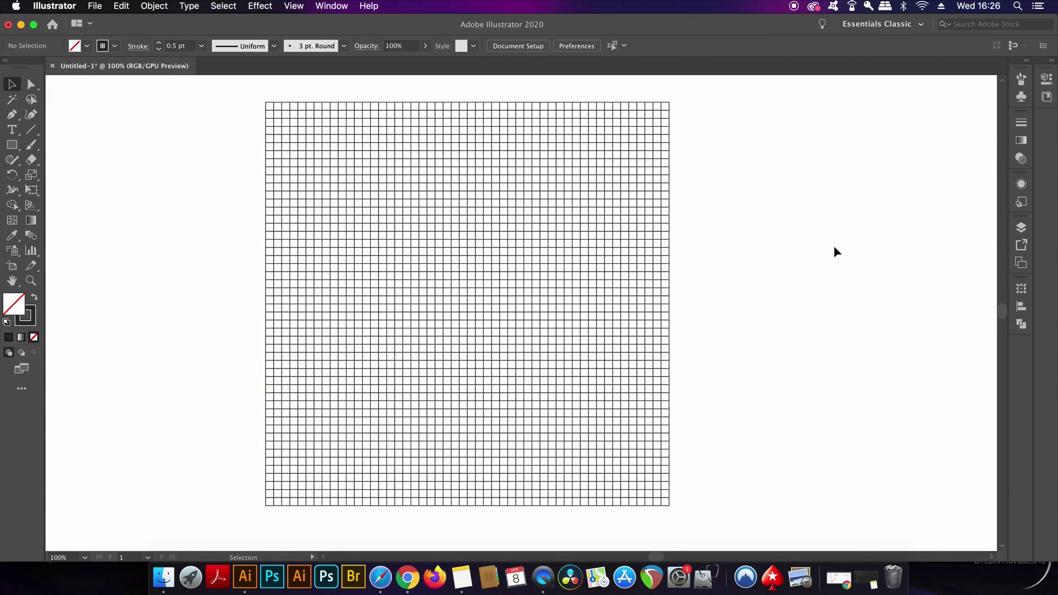
pyautogui.moveTo(215, 94)
pyautogui.mouseDown()
pyautogui.moveTo(557, 411)
pyautogui.moveTo(693, 511)
pyautogui.mouseUp()
pyautogui.click(201, 46)
pyautogui.click(203, 62)
pyautogui.click(170, 130)
# Step: Convert the selected grid into guides with Make Guides
pyautogui.moveTo(226, 94)
pyautogui.mouseDown()
pyautogui.moveTo(460, 222)
pyautogui.moveTo(708, 527)
pyautogui.mouseUp()
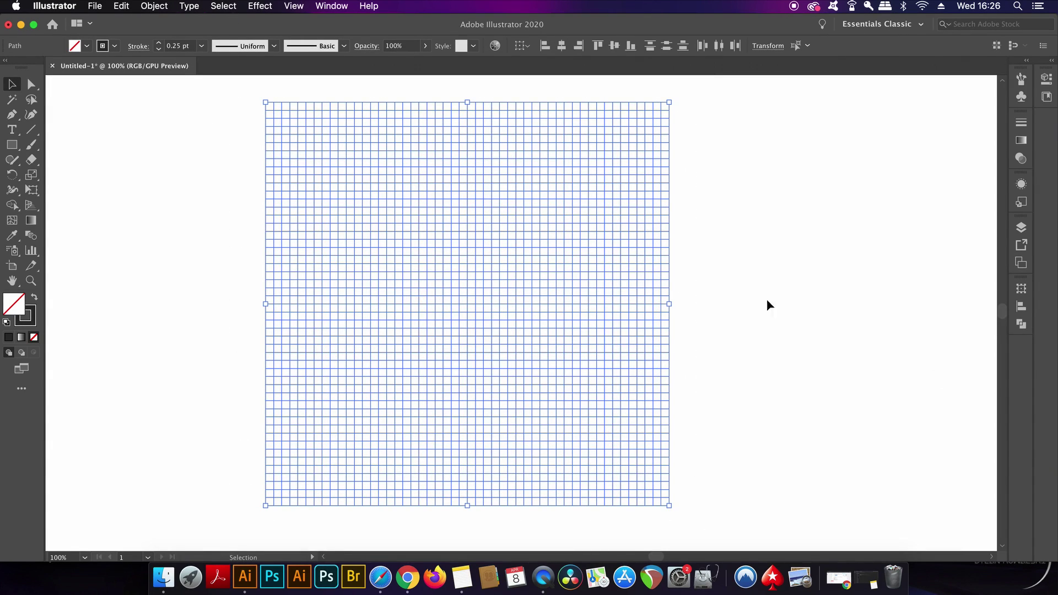
pyautogui.rightClick(697, 292)
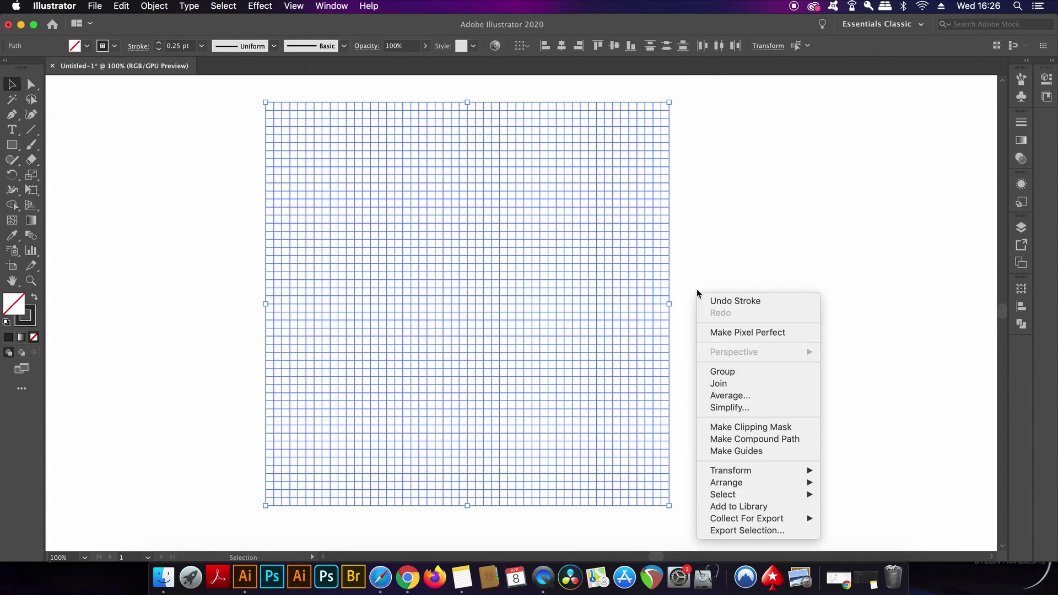
pyautogui.click(772, 451)
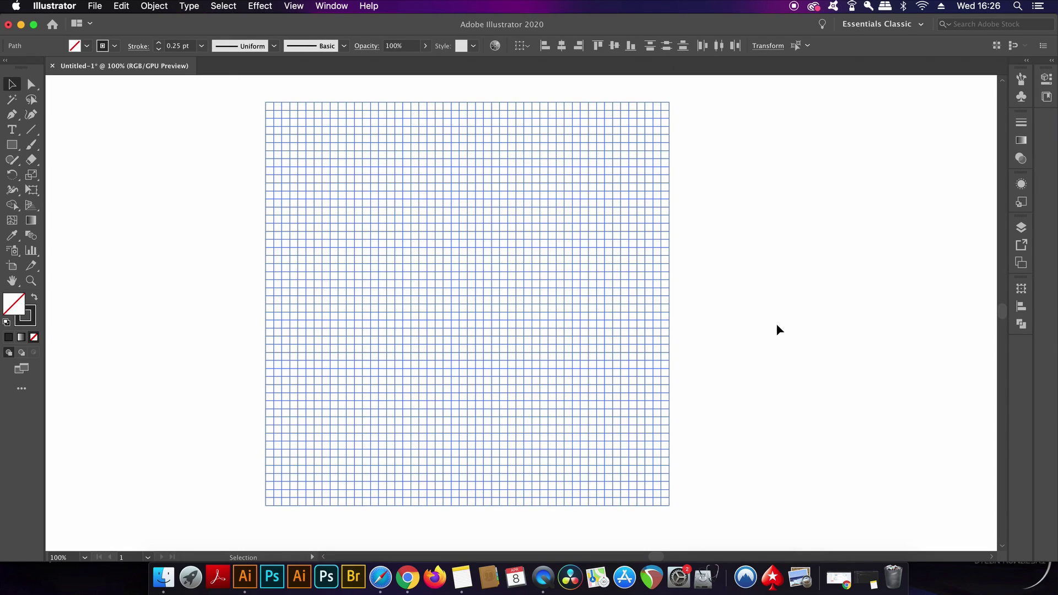
pyautogui.click(785, 325)
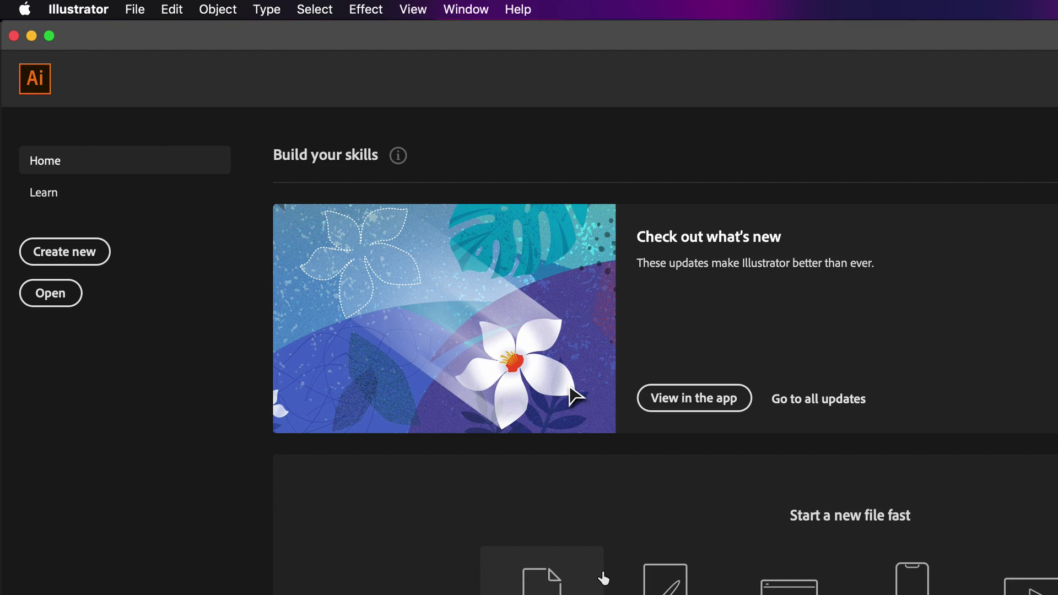
# Step: In General preferences, uncheck Show The Home Screen When No Documents Are Open
pyautogui.click(88, 7)
pyautogui.moveTo(165, 58)
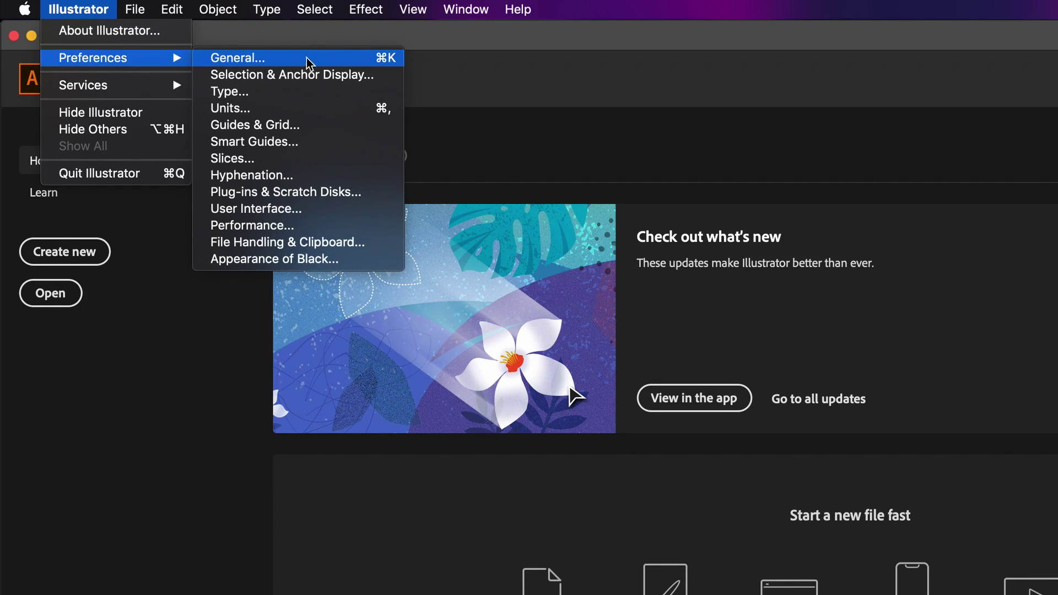
pyautogui.click(341, 57)
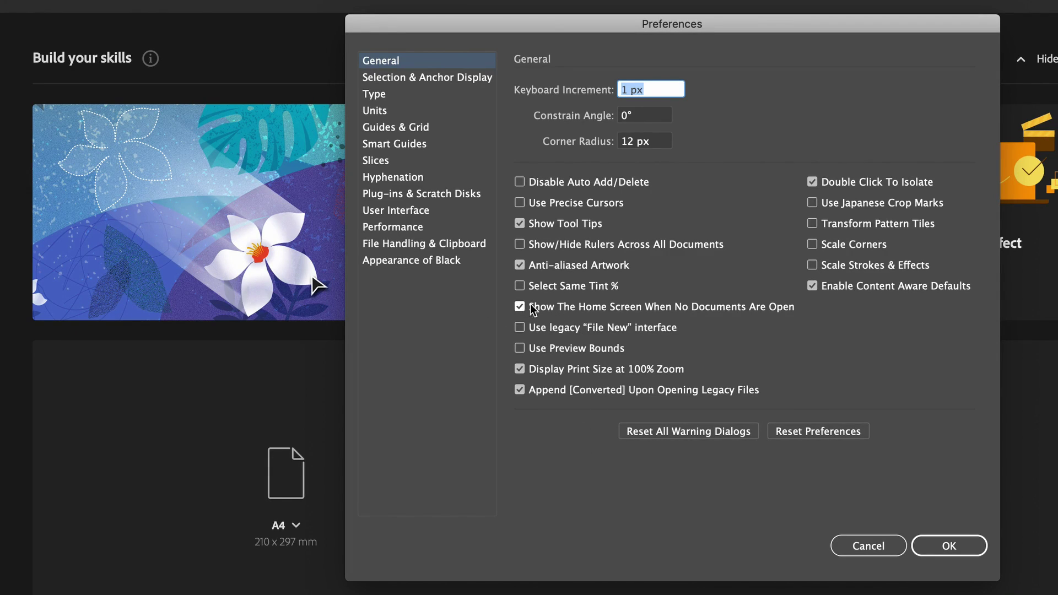
pyautogui.click(652, 309)
pyautogui.click(959, 543)
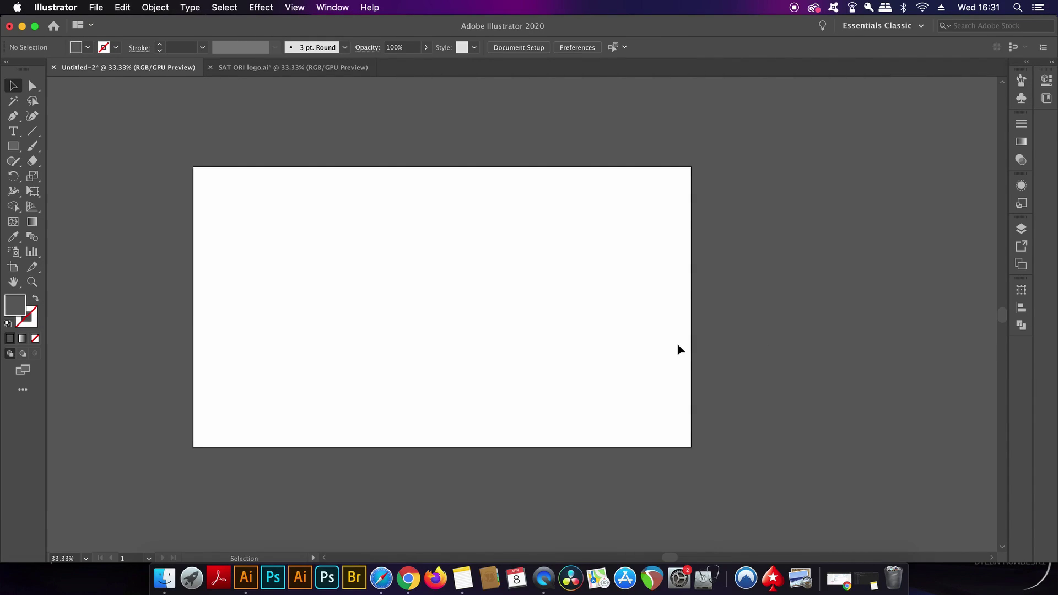
# Step: Move the SATORI logo artboard from SAT ORI logo.ai into Untitled-2
pyautogui.click(286, 67)
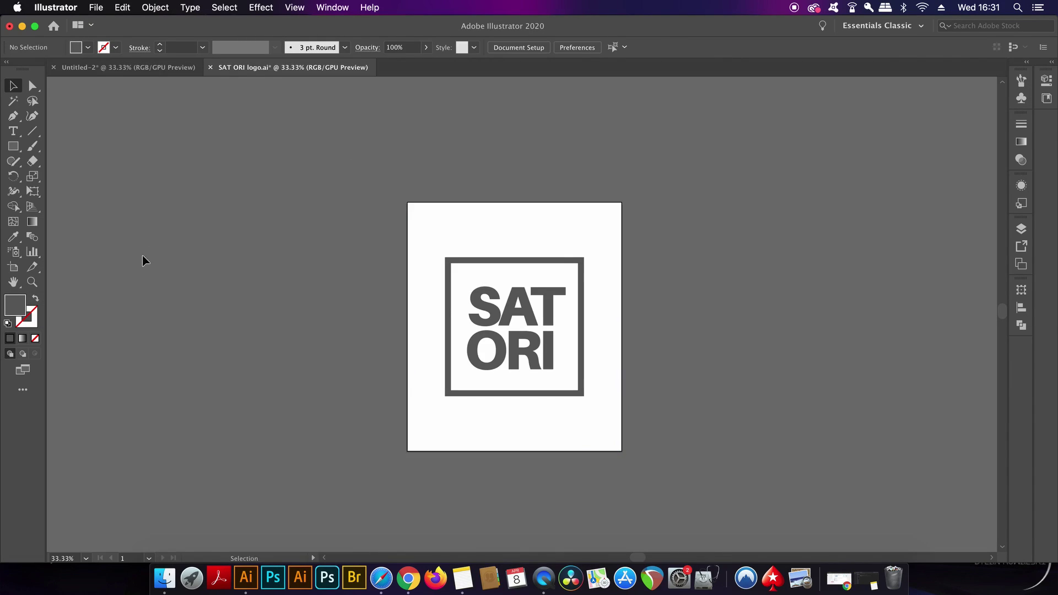
pyautogui.click(13, 267)
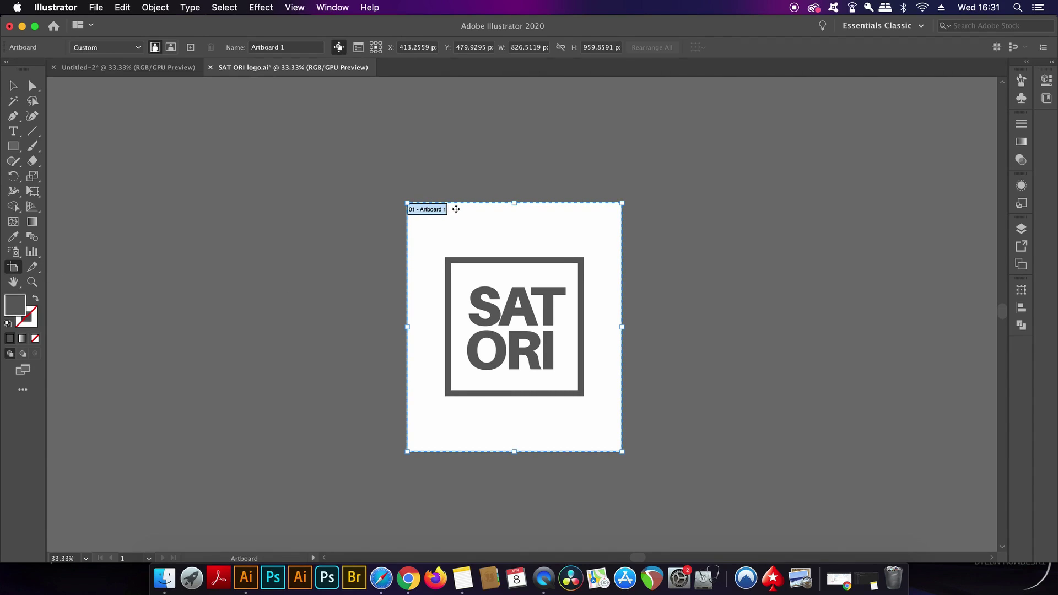
pyautogui.moveTo(490, 232); pyautogui.dragTo(153, 71)
pyautogui.moveTo(805, 289); pyautogui.dragTo(806, 288)
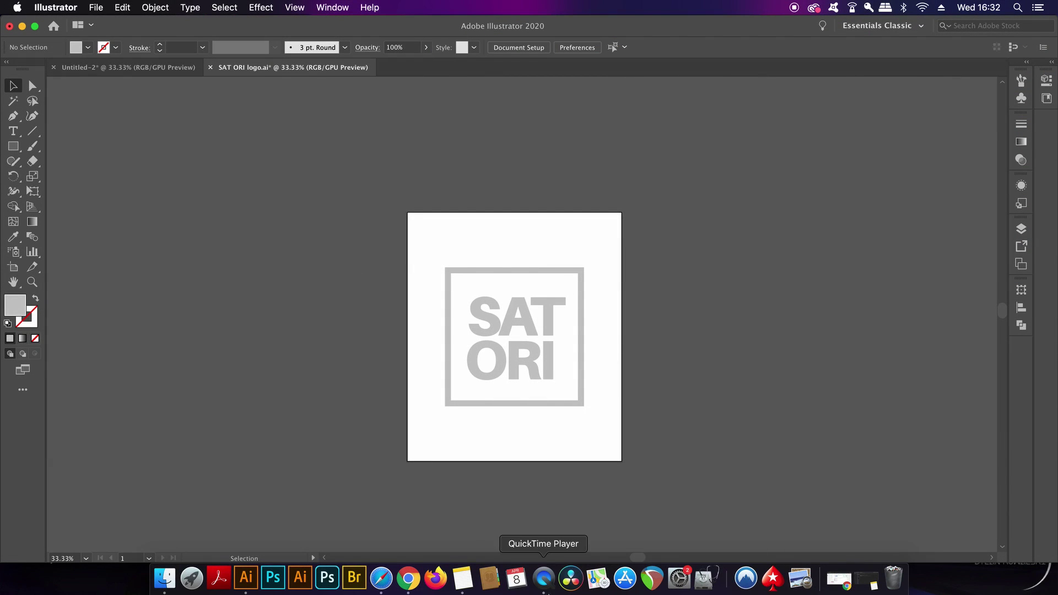
pyautogui.click(13, 267)
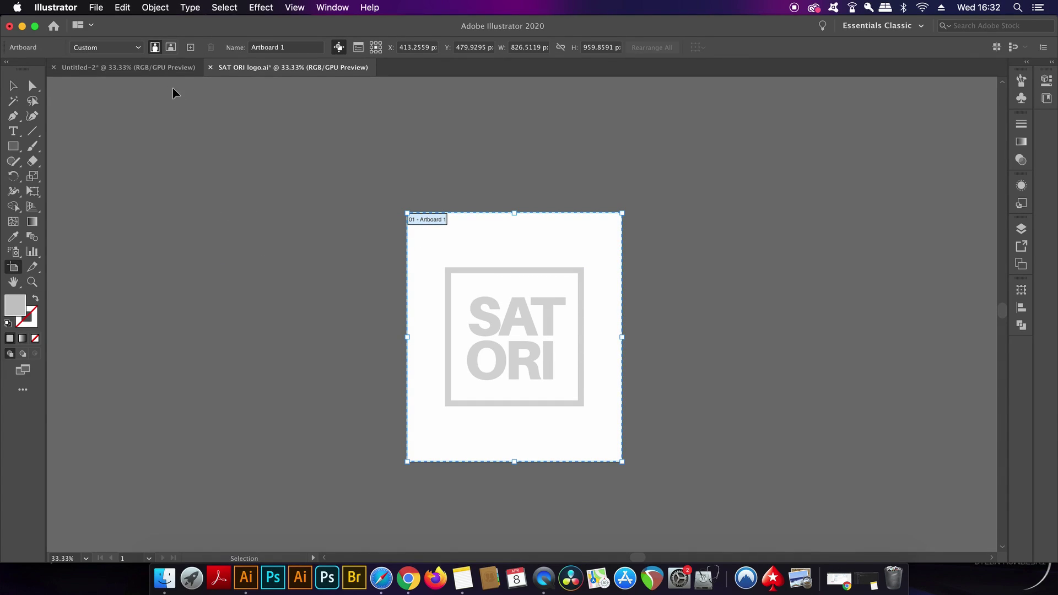
pyautogui.click(160, 69)
pyautogui.press('super+v')
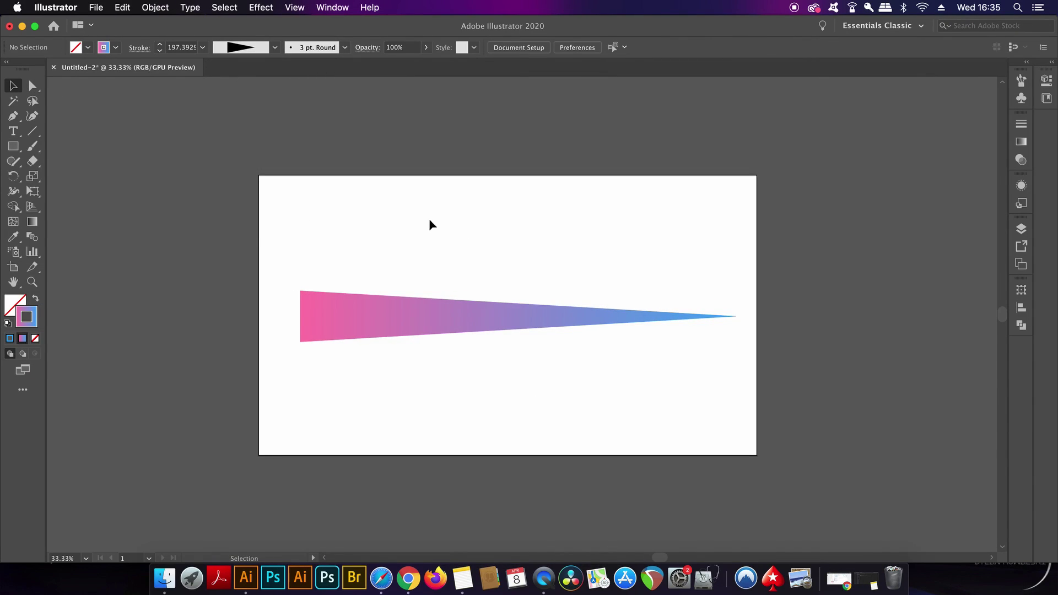
# Step: Widen the gradient stroke's left end to about 318.74 with the Width tool
pyautogui.click(358, 312)
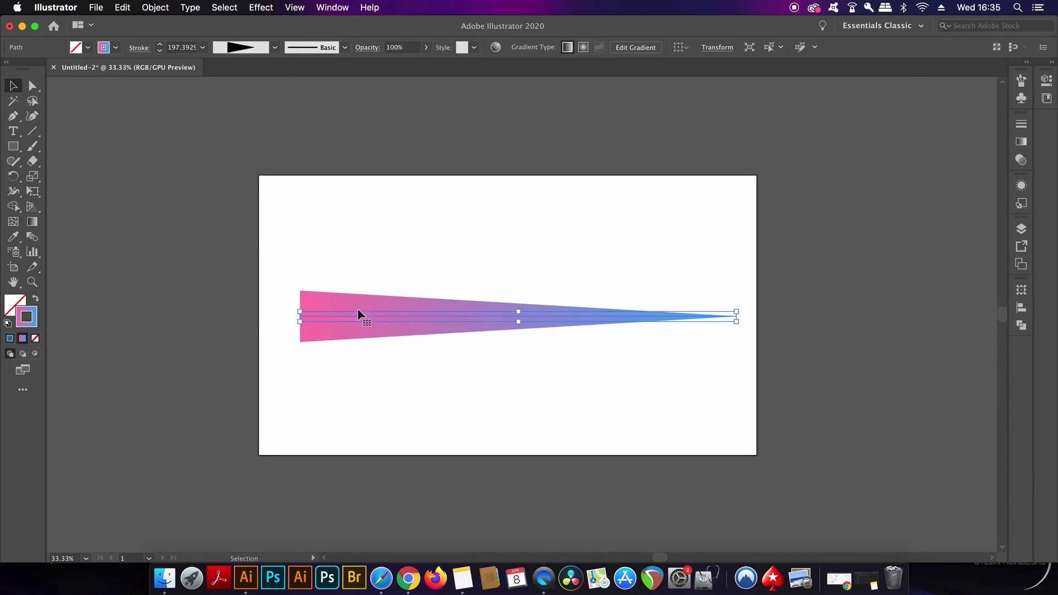
pyautogui.click(275, 47)
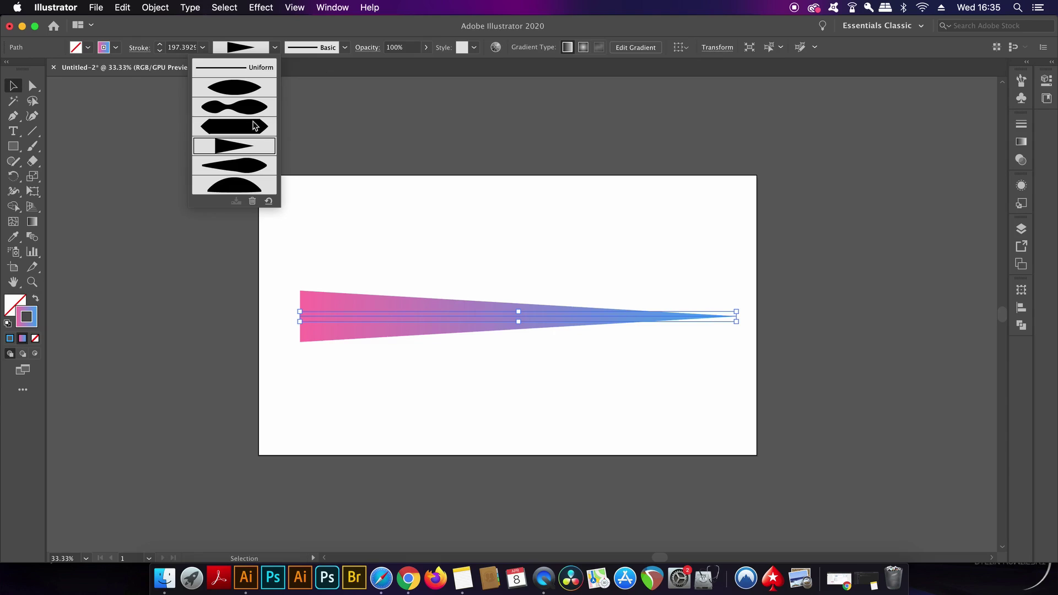
pyautogui.click(368, 177)
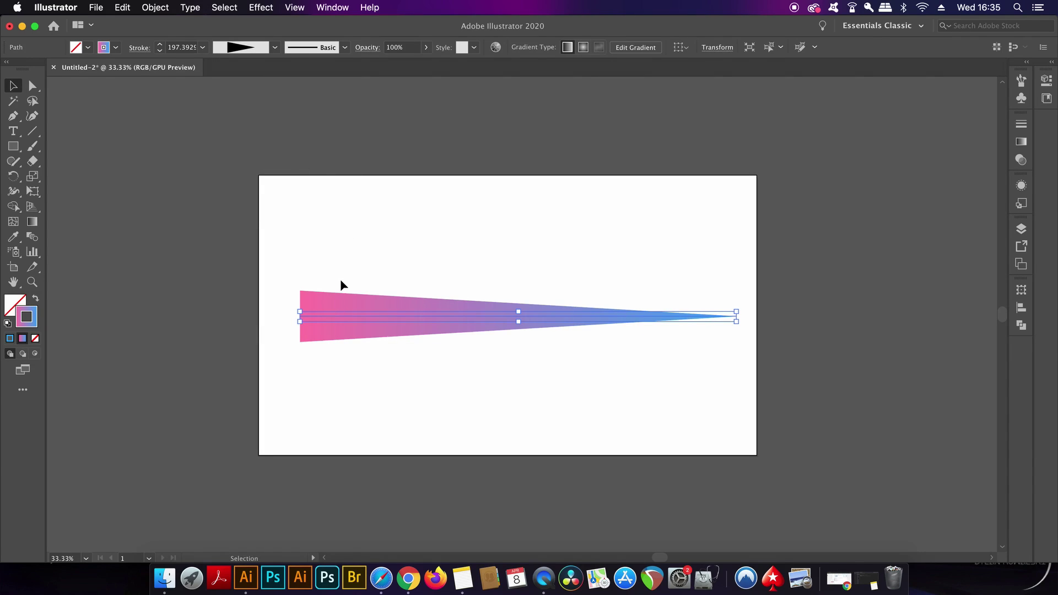
pyautogui.hotkey('shift', 'w')
pyautogui.moveTo(297, 307); pyautogui.dragTo(303, 278)
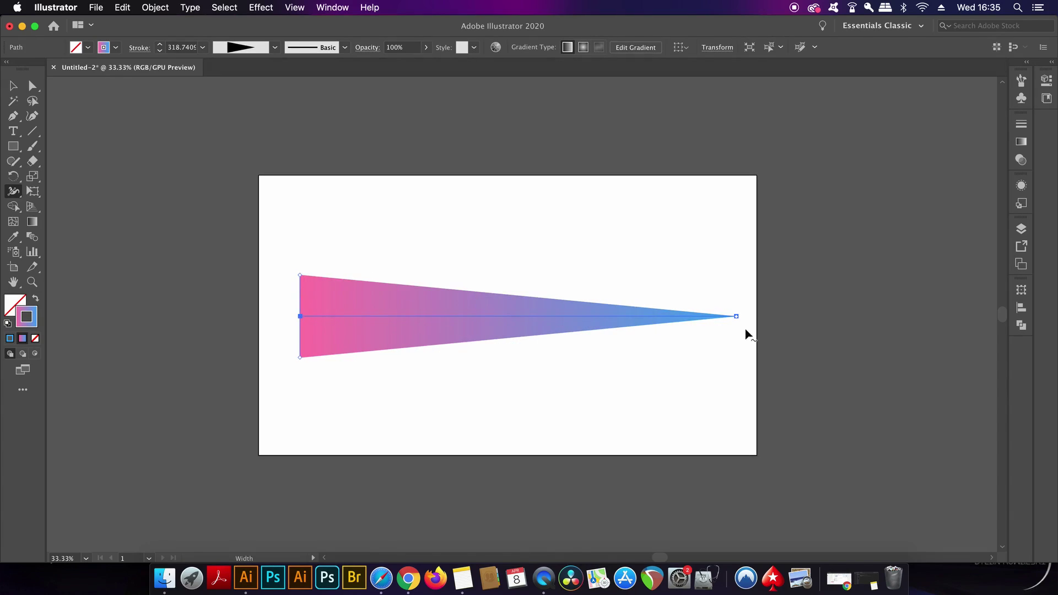
pyautogui.moveTo(739, 319)
pyautogui.mouseDown()
pyautogui.moveTo(737, 384)
pyautogui.moveTo(740, 310)
pyautogui.mouseUp()
pyautogui.press('v')
pyautogui.click(598, 338)
pyautogui.click(574, 328)
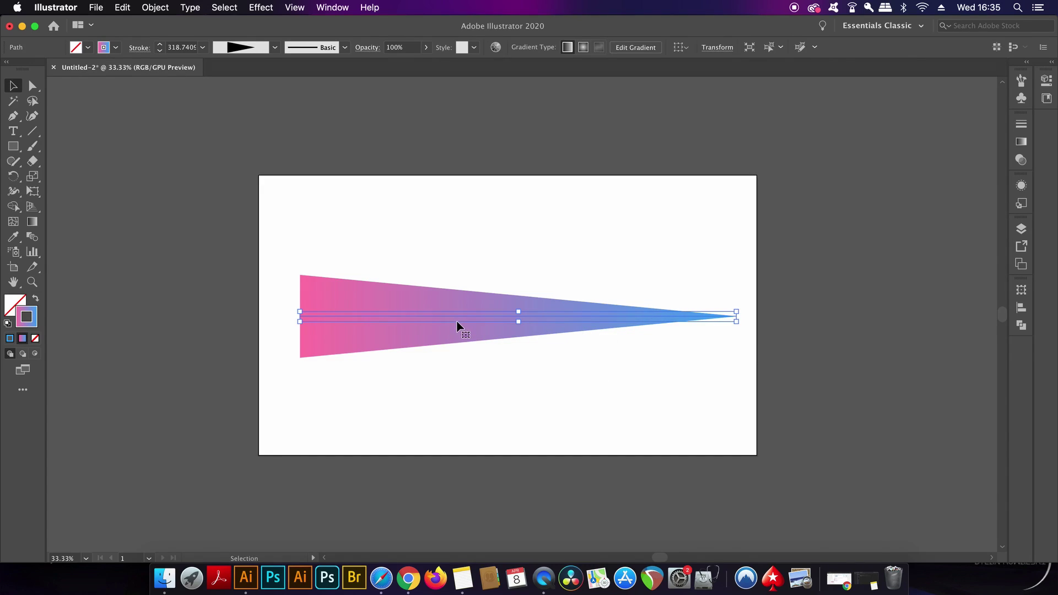
pyautogui.press('p')
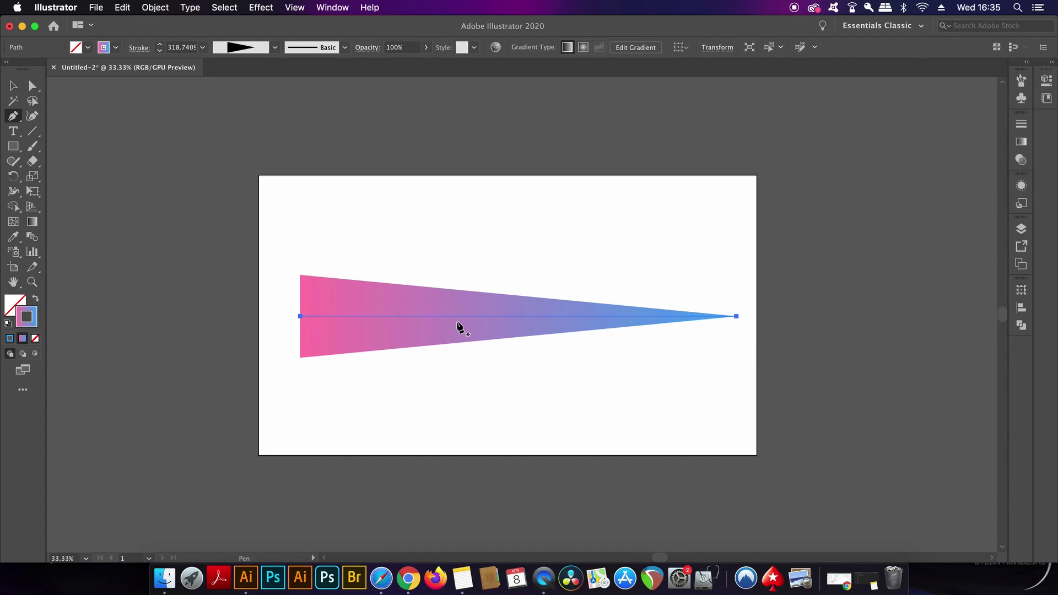
pyautogui.click(300, 317)
pyautogui.moveTo(301, 319); pyautogui.dragTo(425, 405)
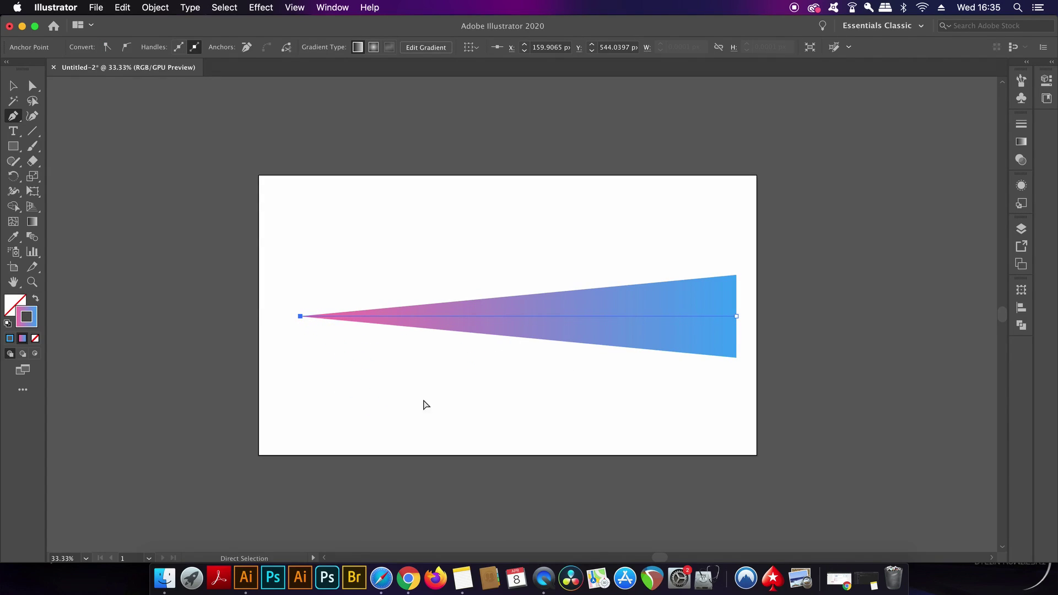
pyautogui.keyDown('super'); pyautogui.click(426, 379); pyautogui.keyUp('super')
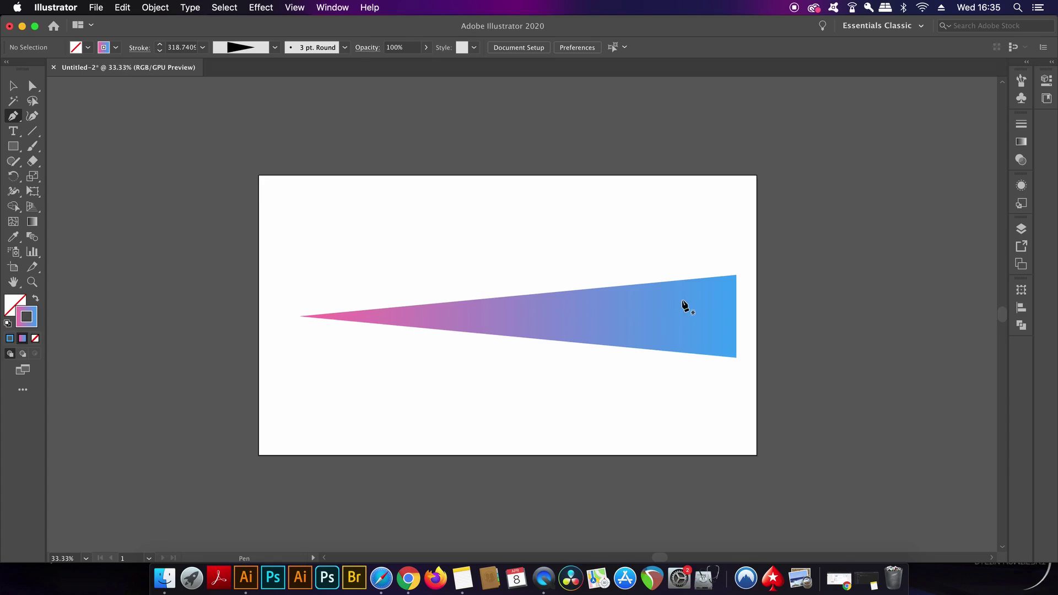
pyautogui.click(737, 318)
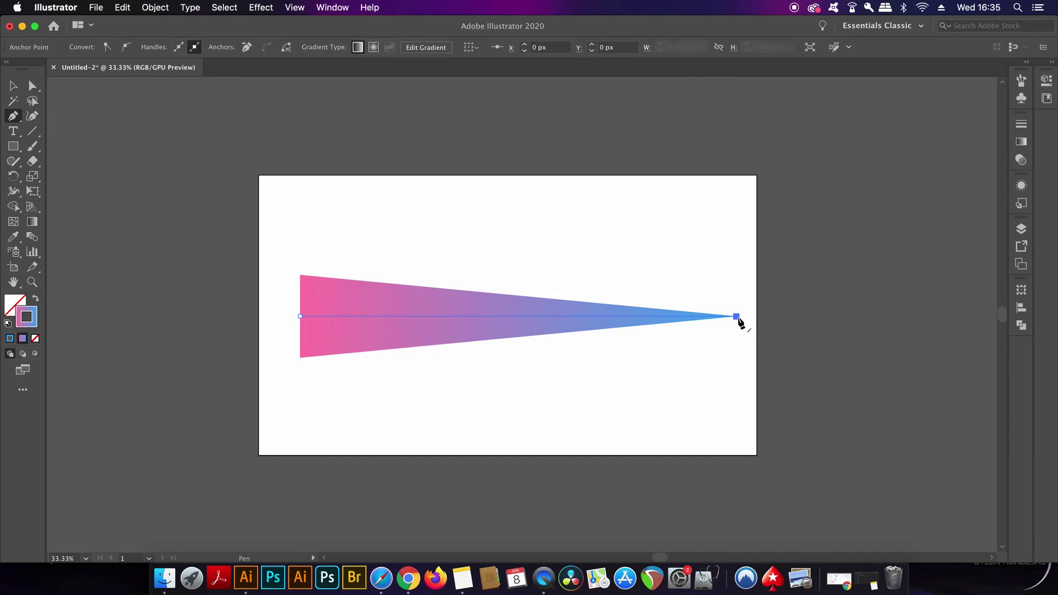
pyautogui.keyDown('super'); pyautogui.click(678, 236); pyautogui.keyUp('super')
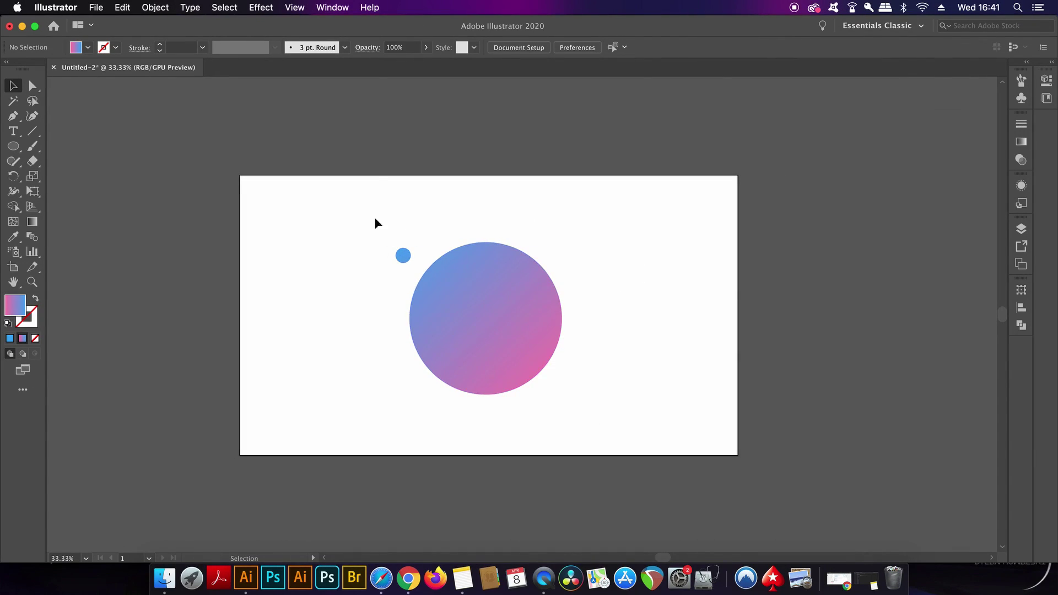
pyautogui.click(328, 6)
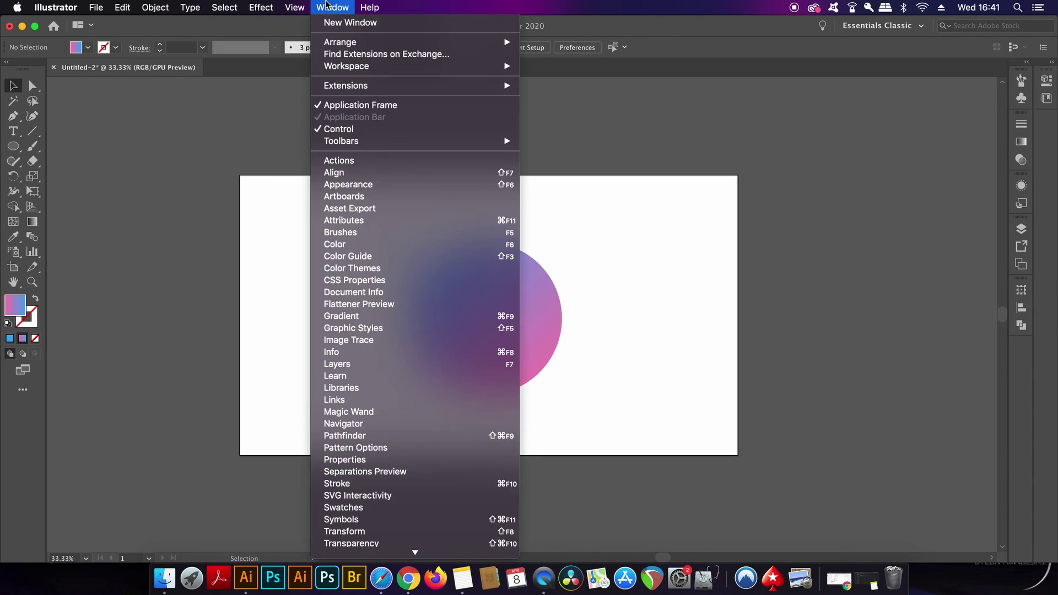
pyautogui.click(403, 365)
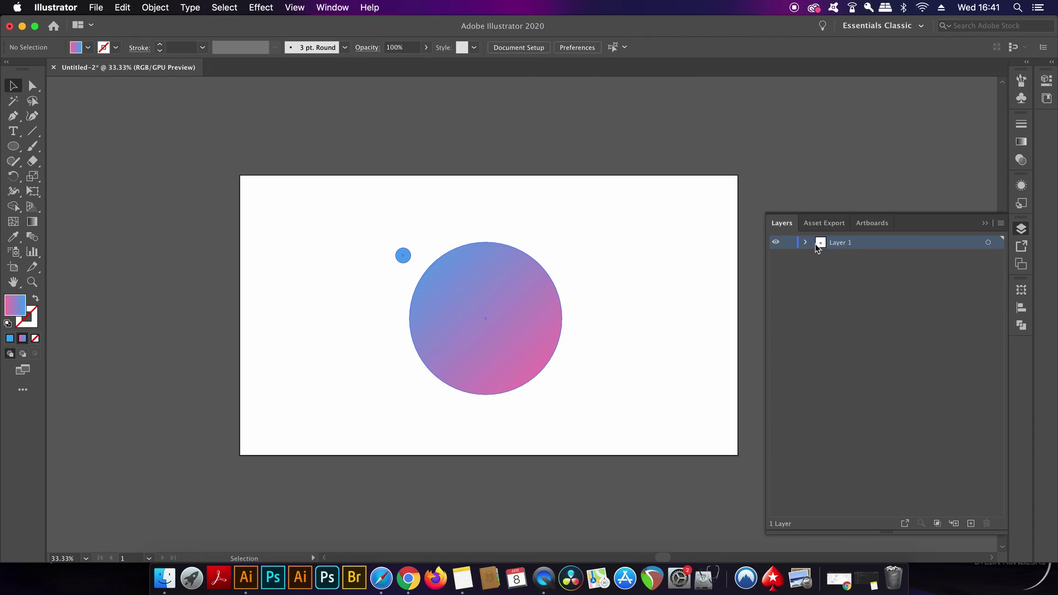
pyautogui.click(805, 243)
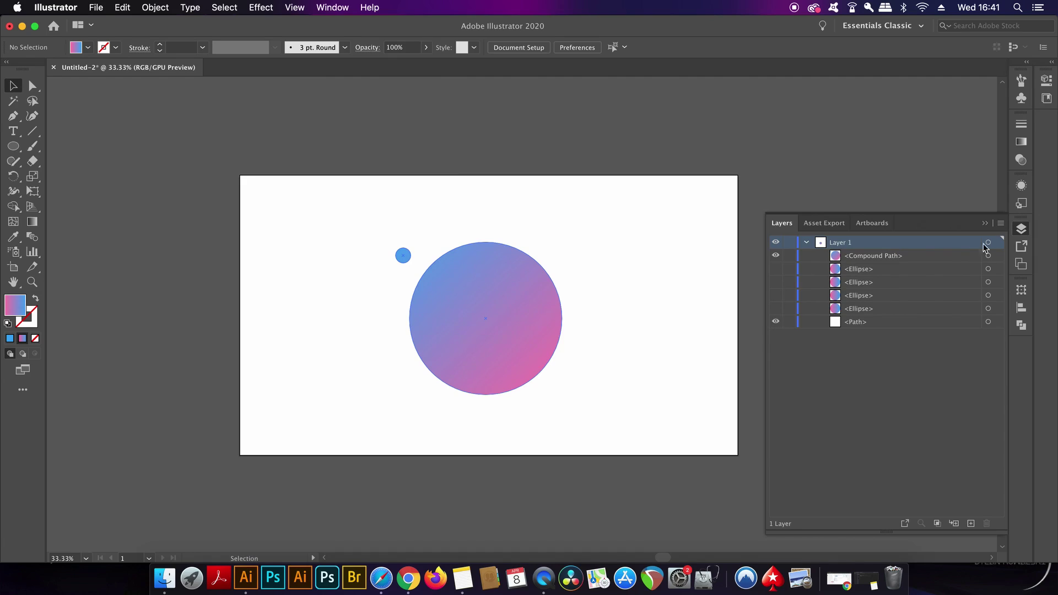
pyautogui.click(985, 223)
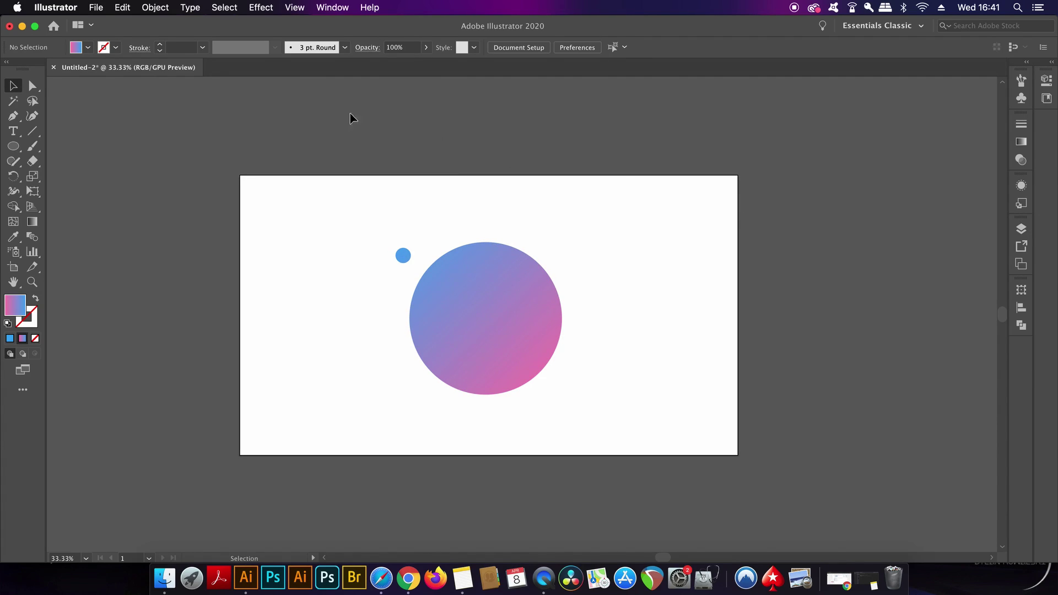
pyautogui.click(148, 6)
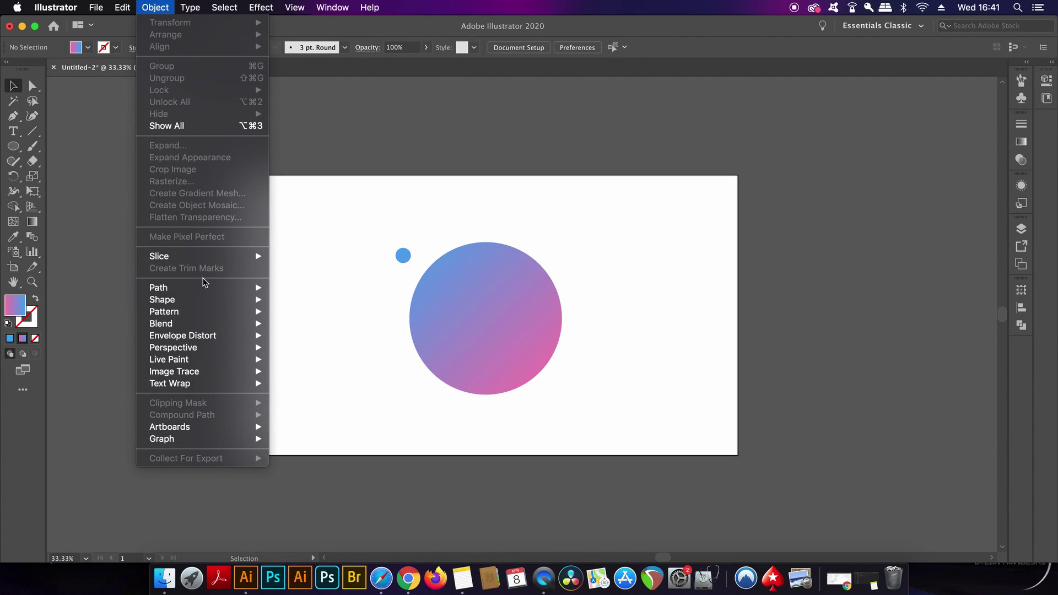
pyautogui.click(221, 128)
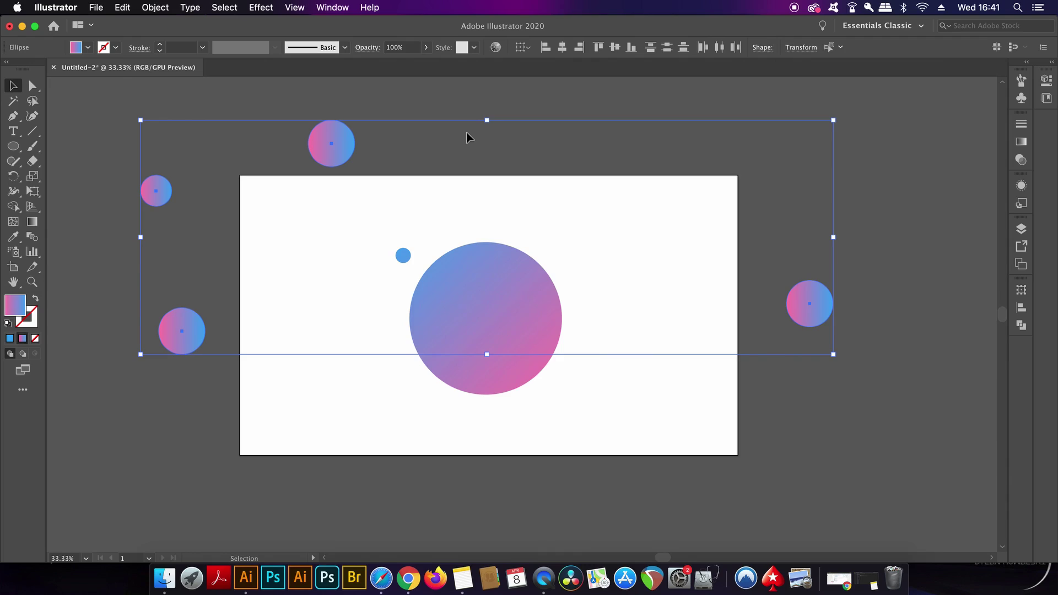
pyautogui.press('super+3')
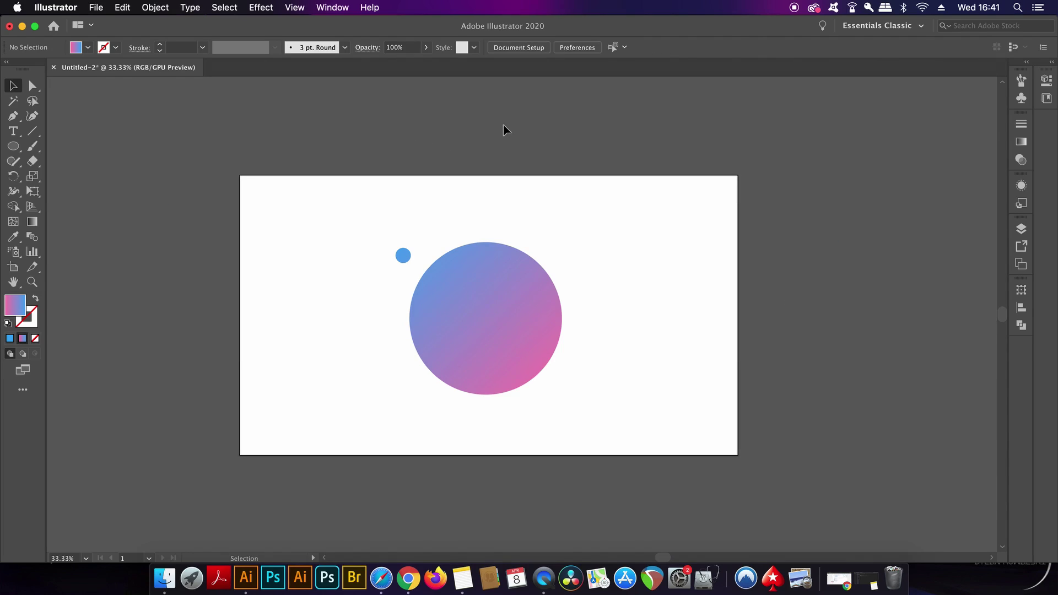
pyautogui.click(332, 7)
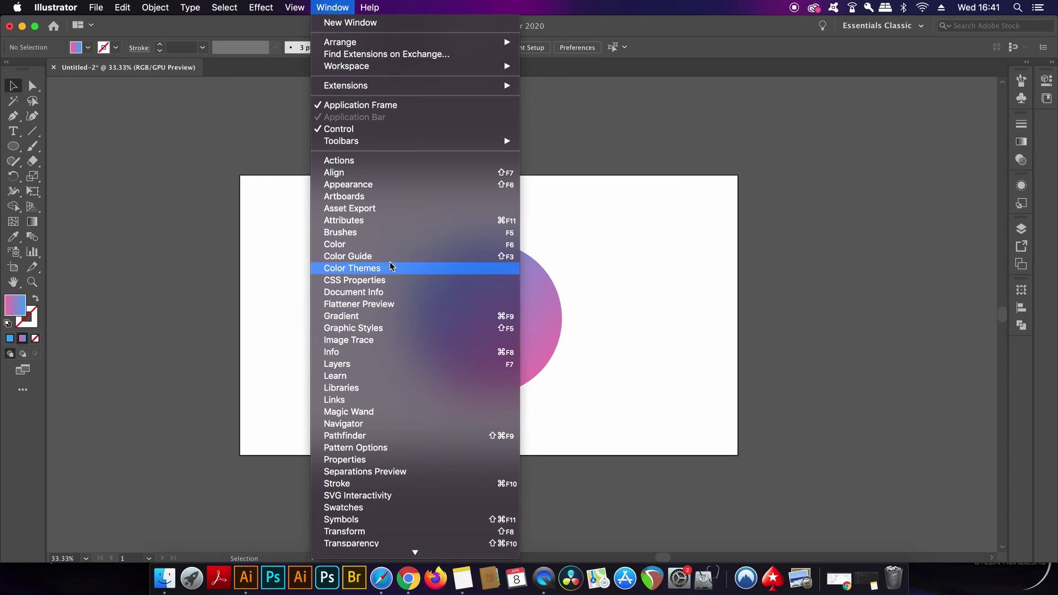
# Step: Open the Layers panel
pyautogui.click(392, 366)
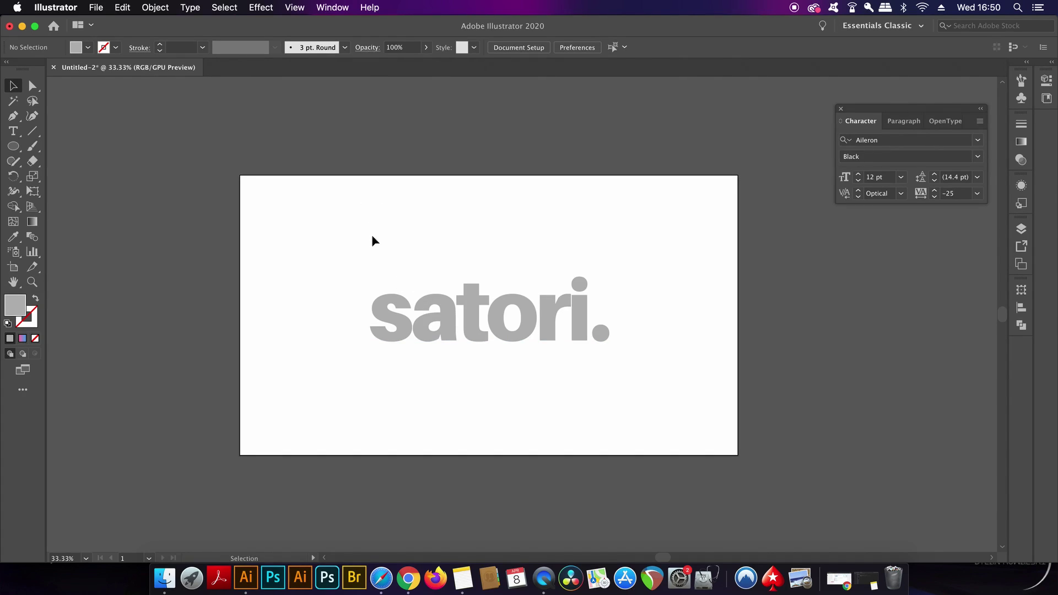
# Step: Apply Sentence case to the 'satori.' text so it reads 'Satori.'
pyautogui.moveTo(369, 254); pyautogui.dragTo(595, 382)
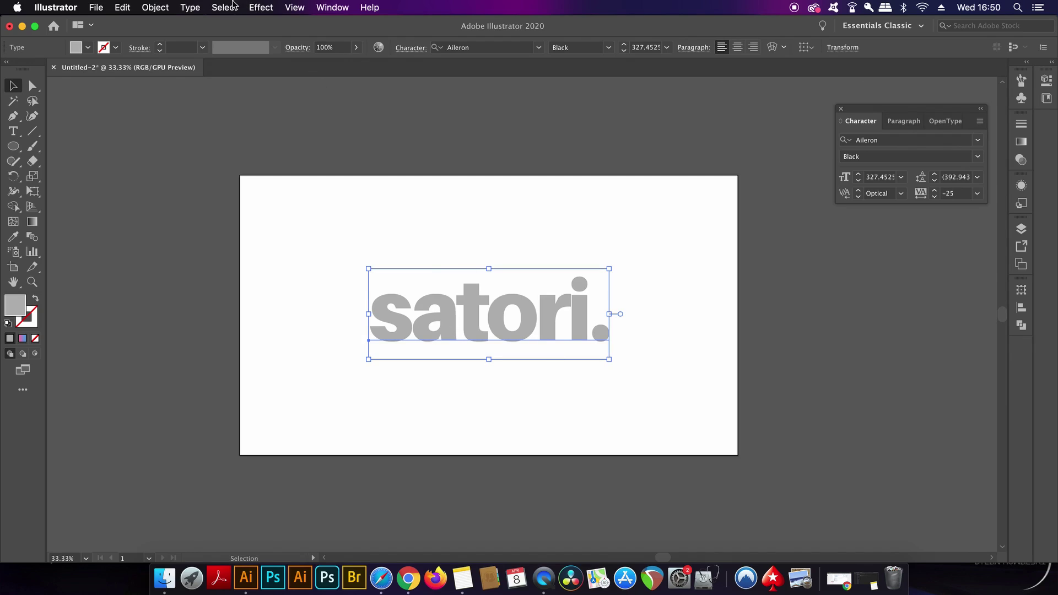
pyautogui.click(197, 7)
pyautogui.moveTo(317, 194)
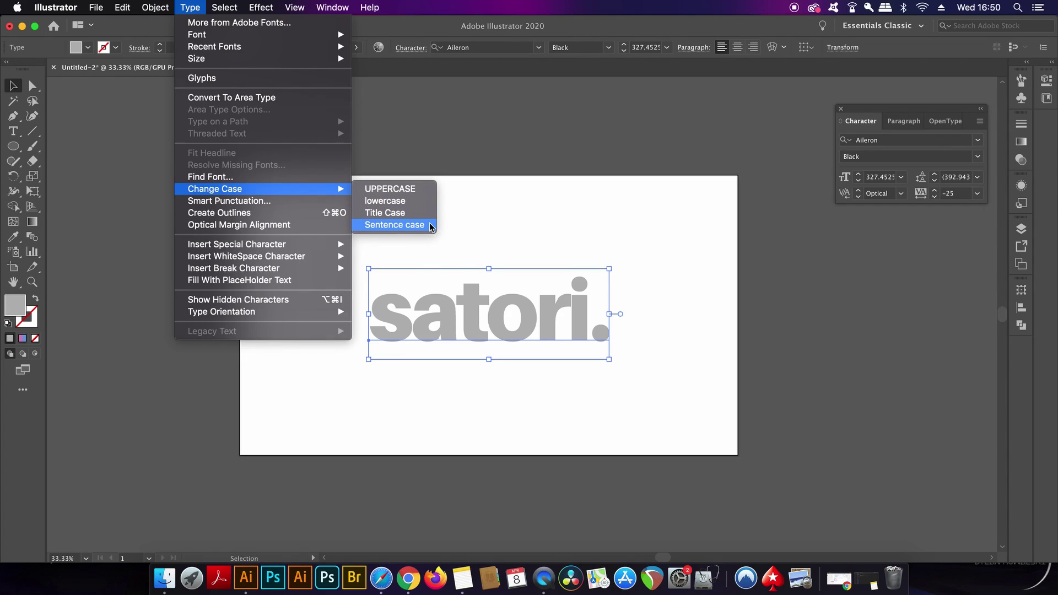
pyautogui.click(431, 228)
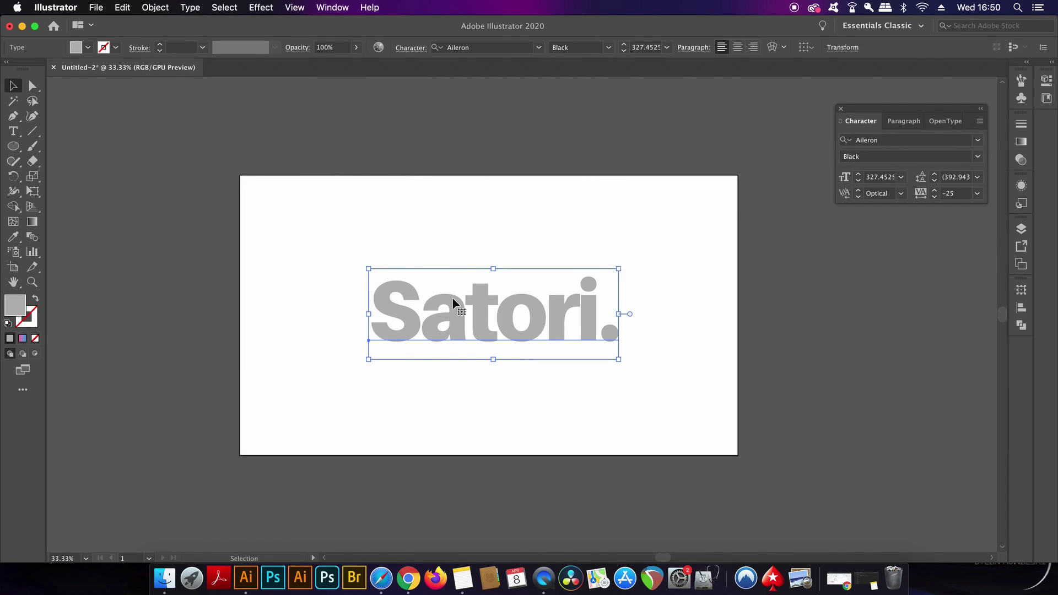
pyautogui.click(199, 6)
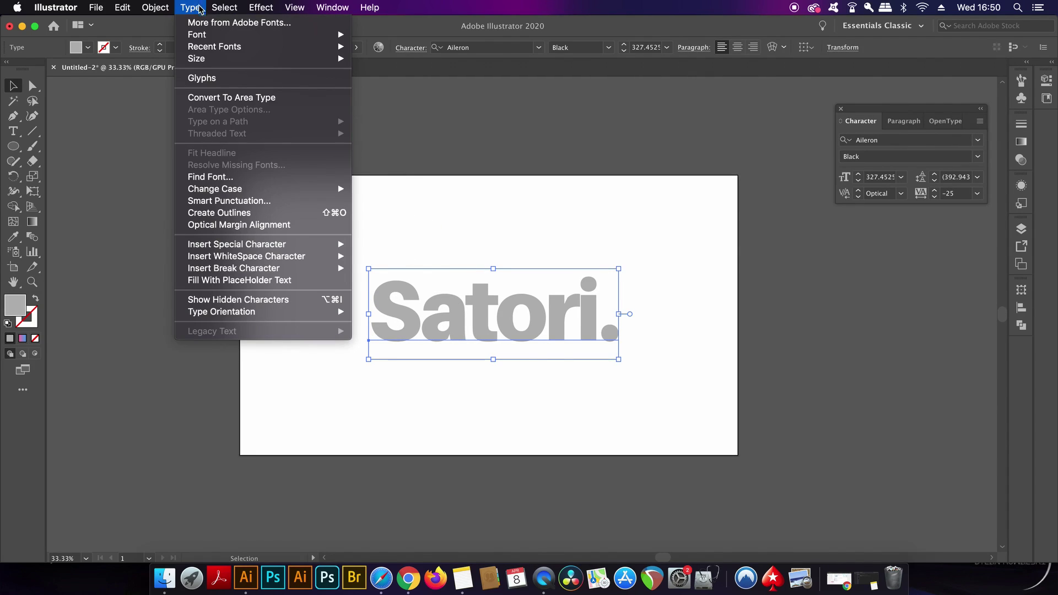
pyautogui.moveTo(270, 191)
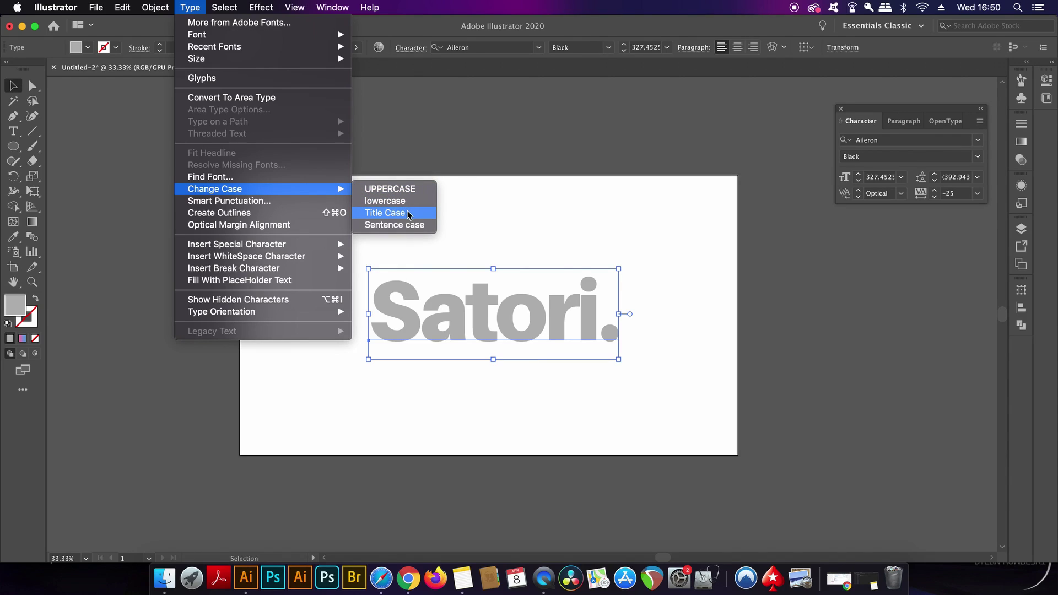
pyautogui.click(494, 255)
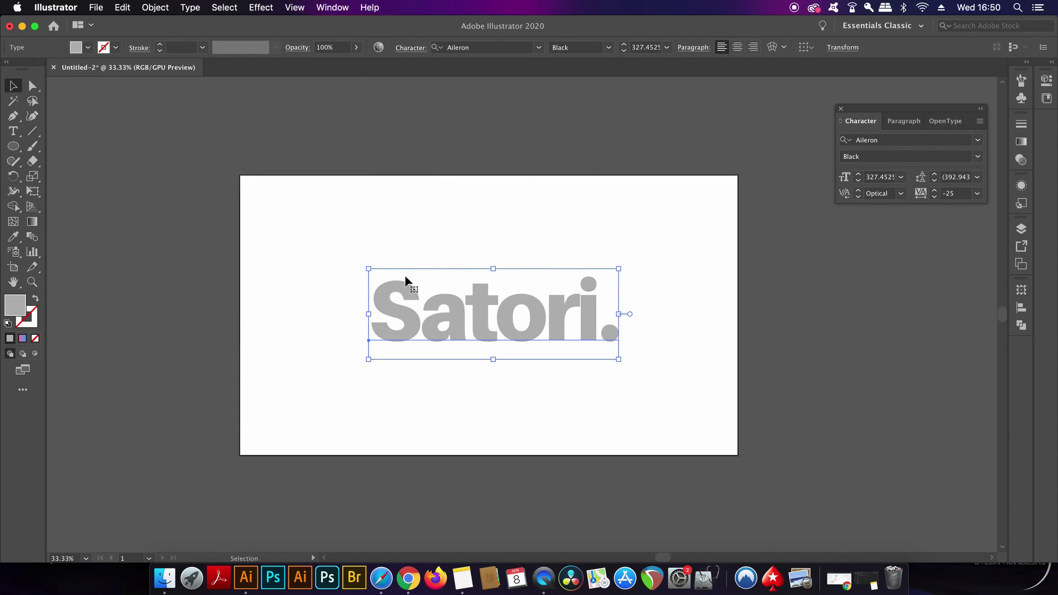